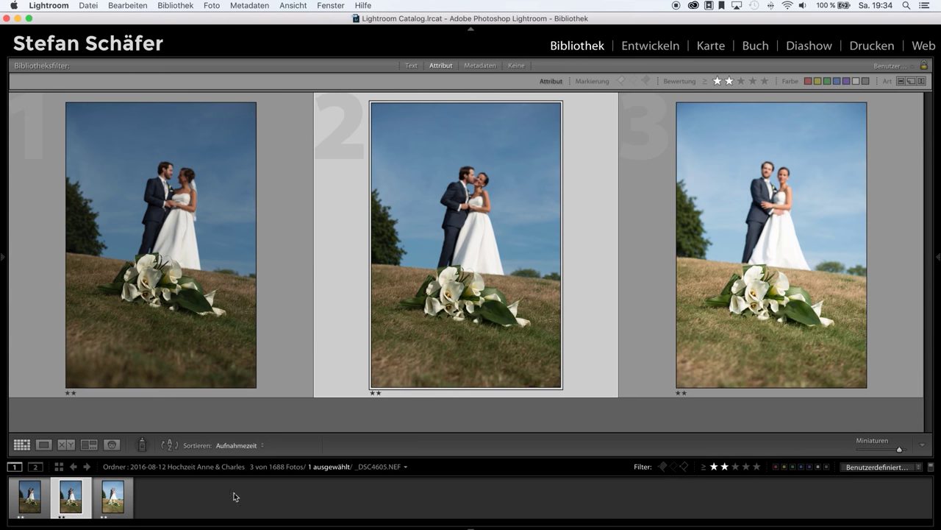
Switch from the Library grid to the Entwickeln (Develop) module.
click(651, 49)
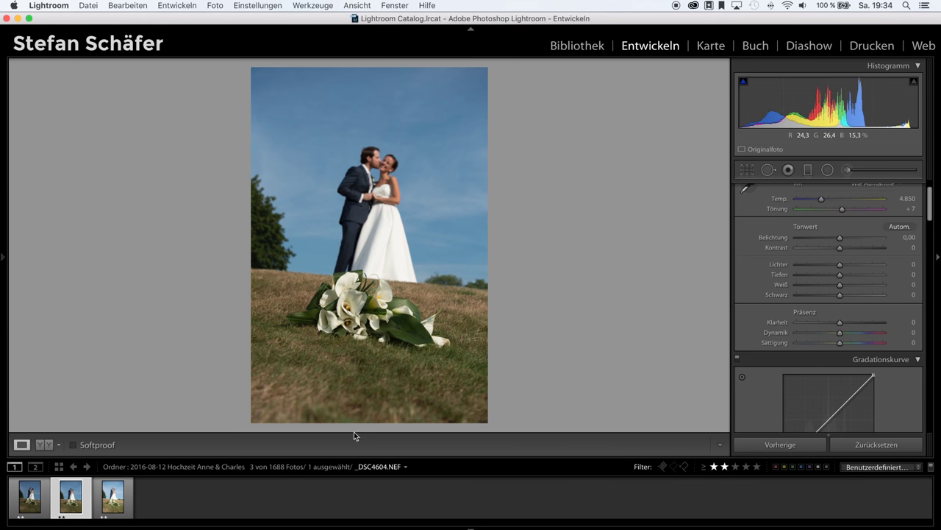
mouse_move(113, 496)
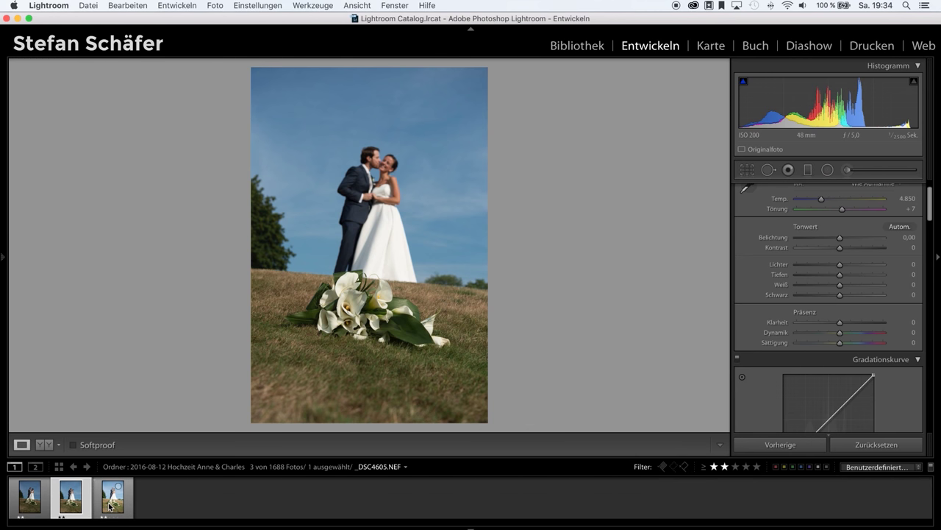
Show the bright standing-couple photo, then Shift-select all three wedding photos in the filmstrip.
click(109, 506)
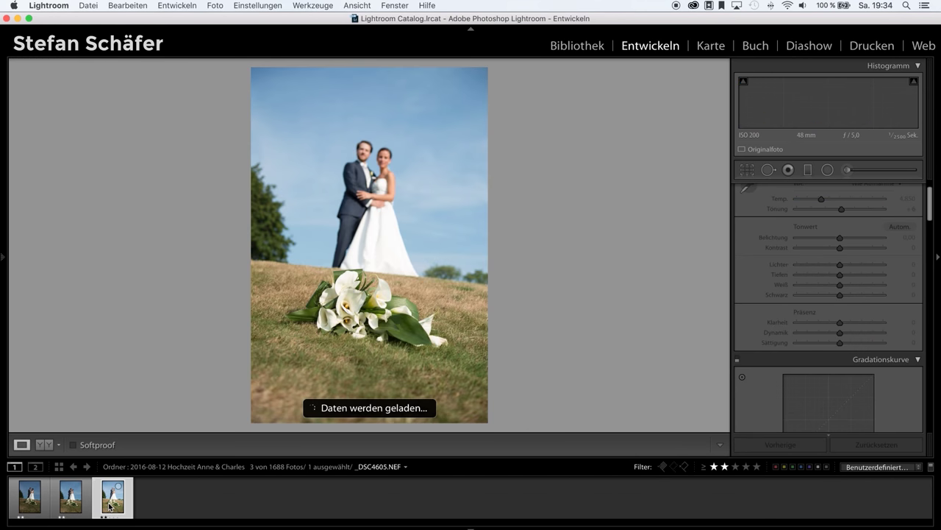
key(shift)
shift+click(26, 506)
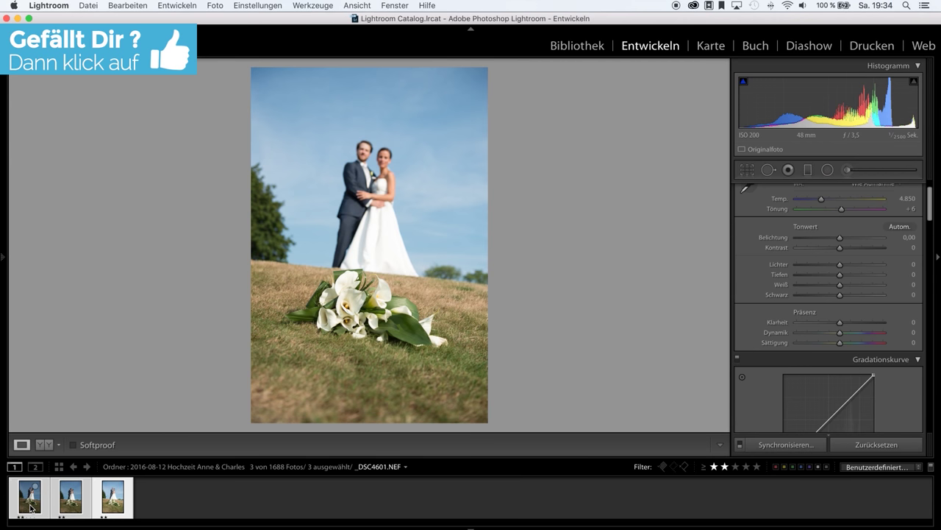
Compare the three photos and make the bright _DSC4605.NEF the active reference.
click(32, 507)
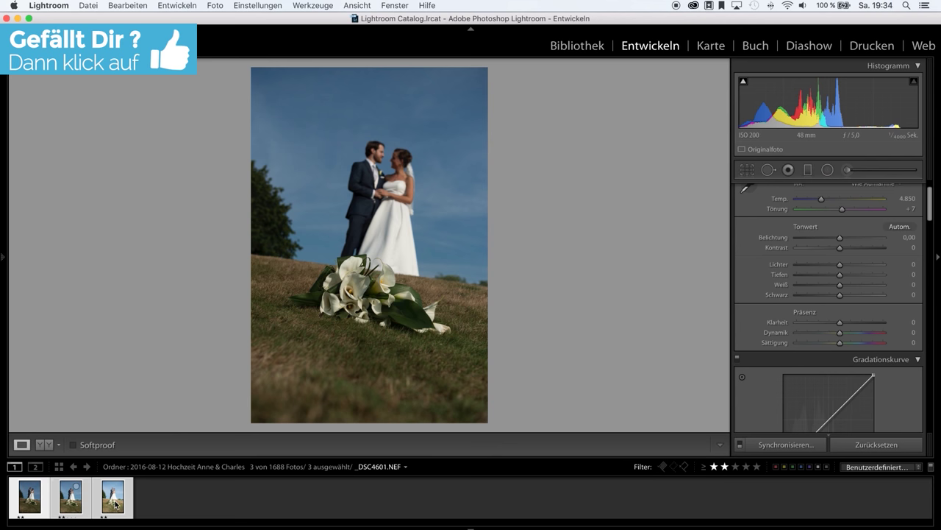
click(116, 504)
click(115, 505)
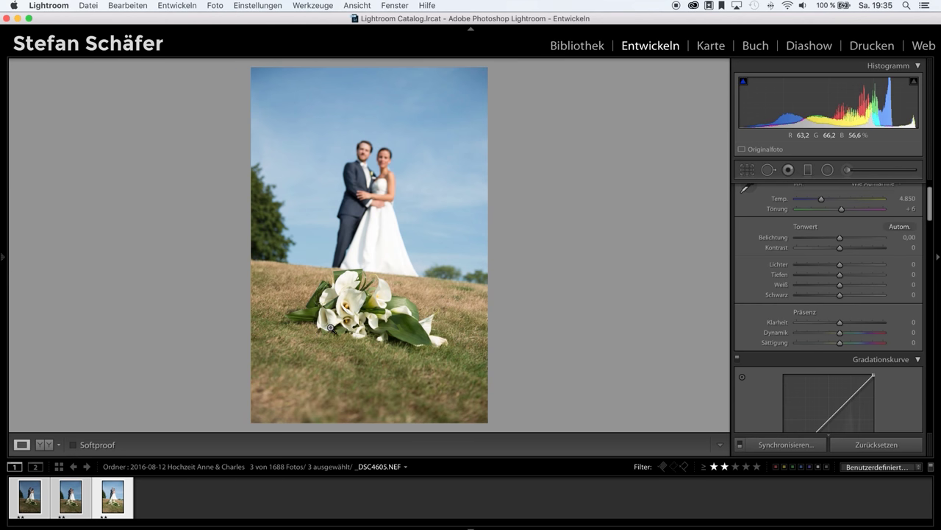
click(214, 7)
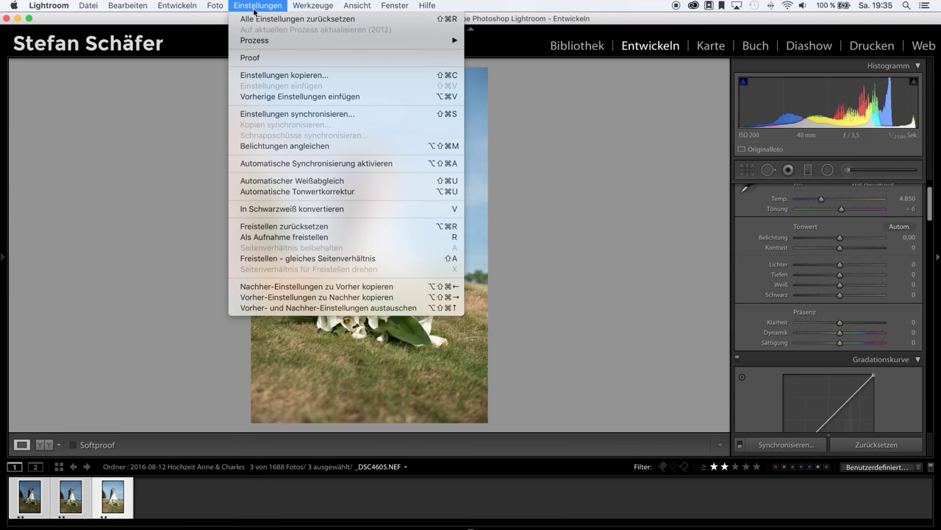
Apply Belichtungen angleichen, then check the darker photos' new exposures of +1,71 and +1,03.
click(290, 146)
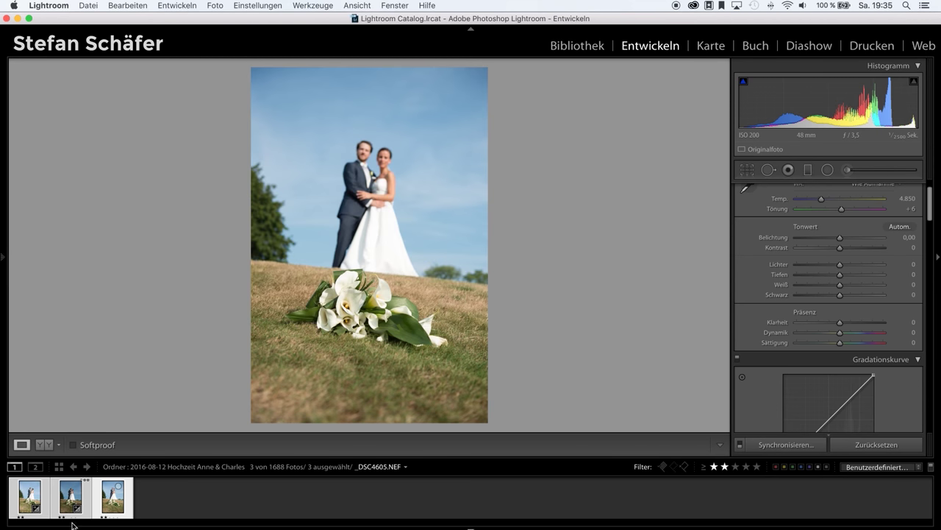
click(27, 501)
click(59, 498)
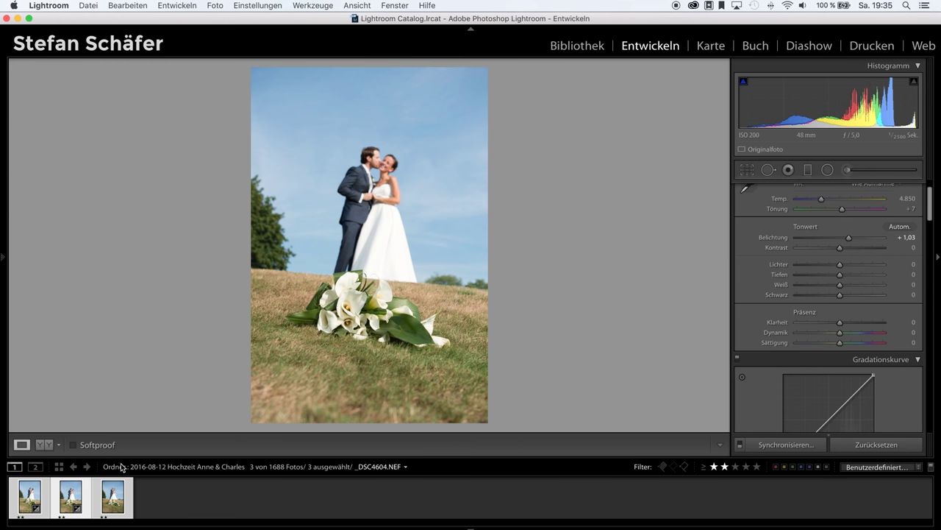
Return to the bright standing-couple reference photo to compare all three exposures.
click(105, 506)
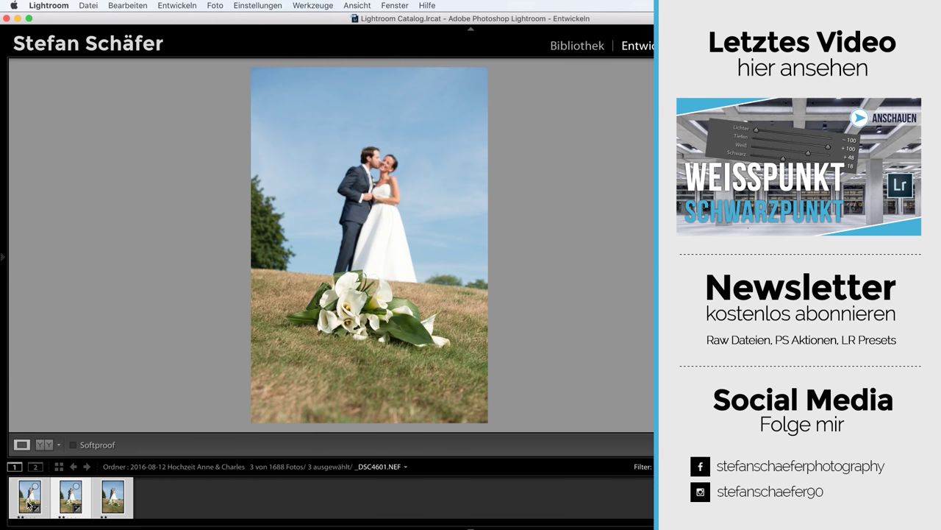
click(66, 503)
key(Right)
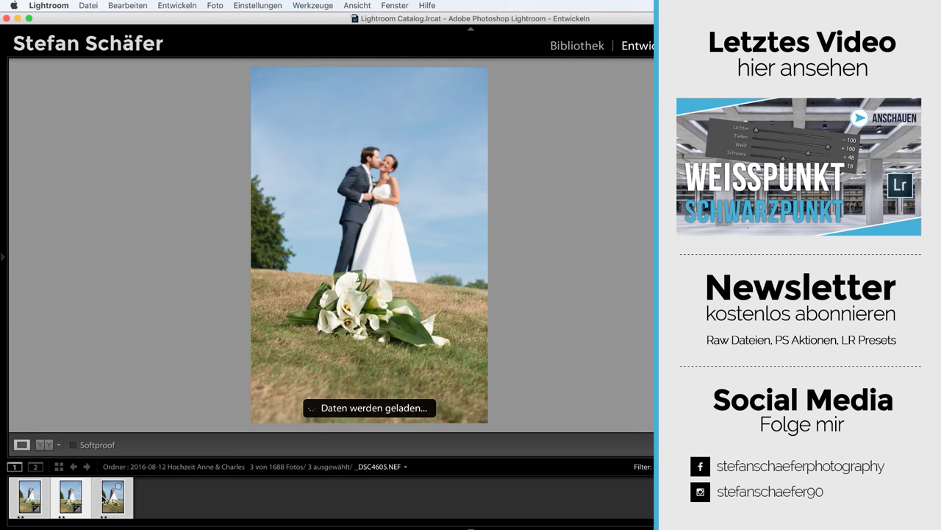